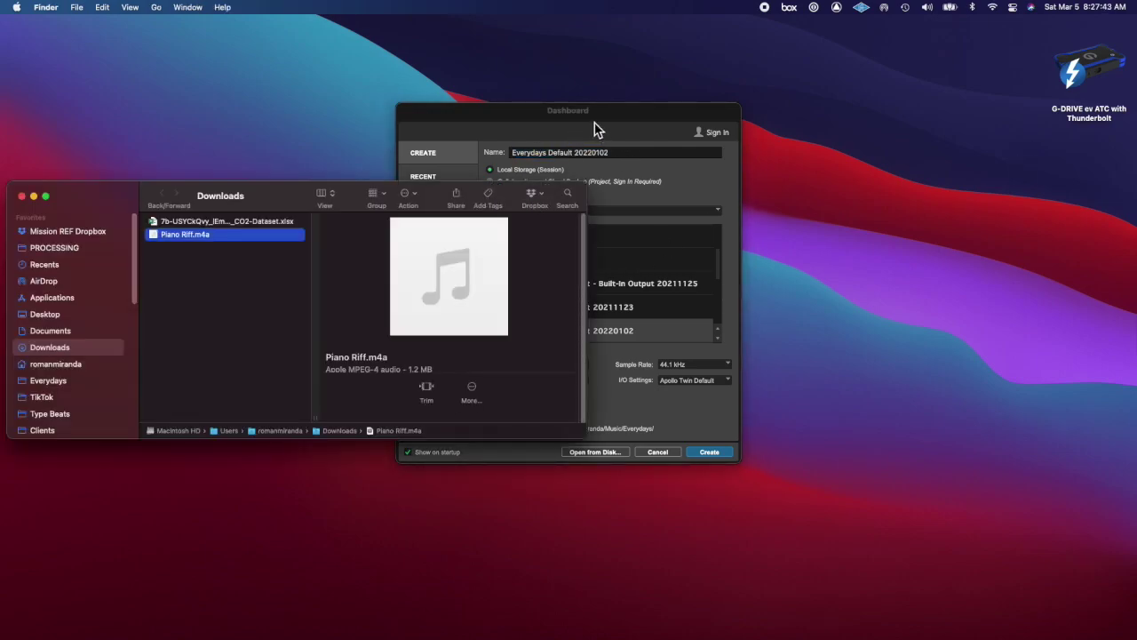
Create a session named 20220304 from the Everydays Default 20220102 template and import Piano Riff.m4a as a new track
left_click(620, 153)
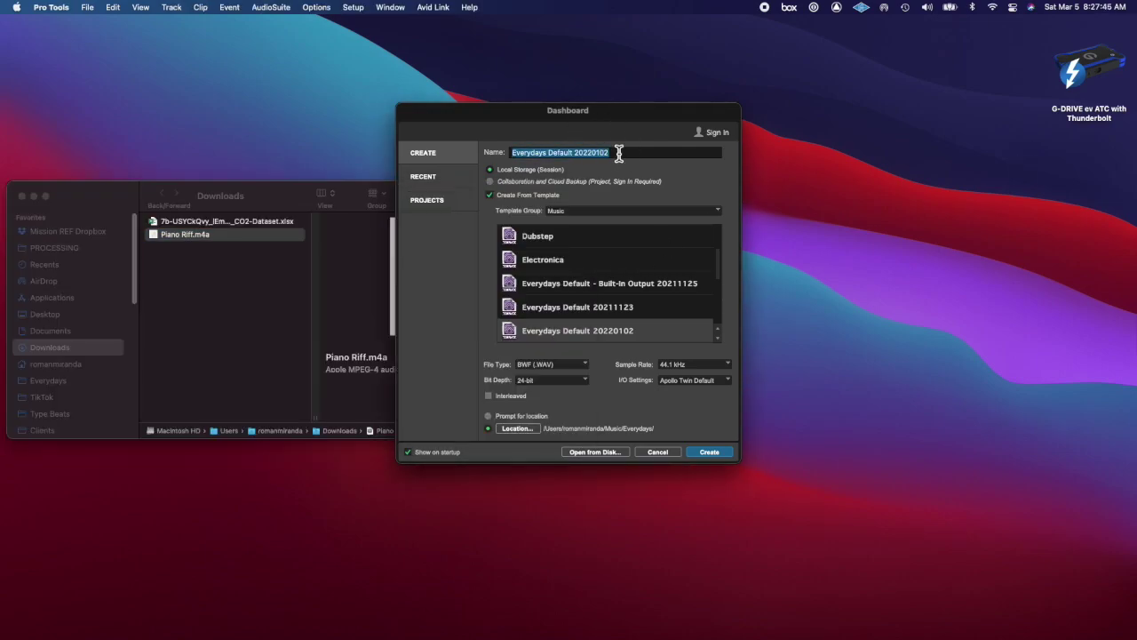
left_click(709, 452)
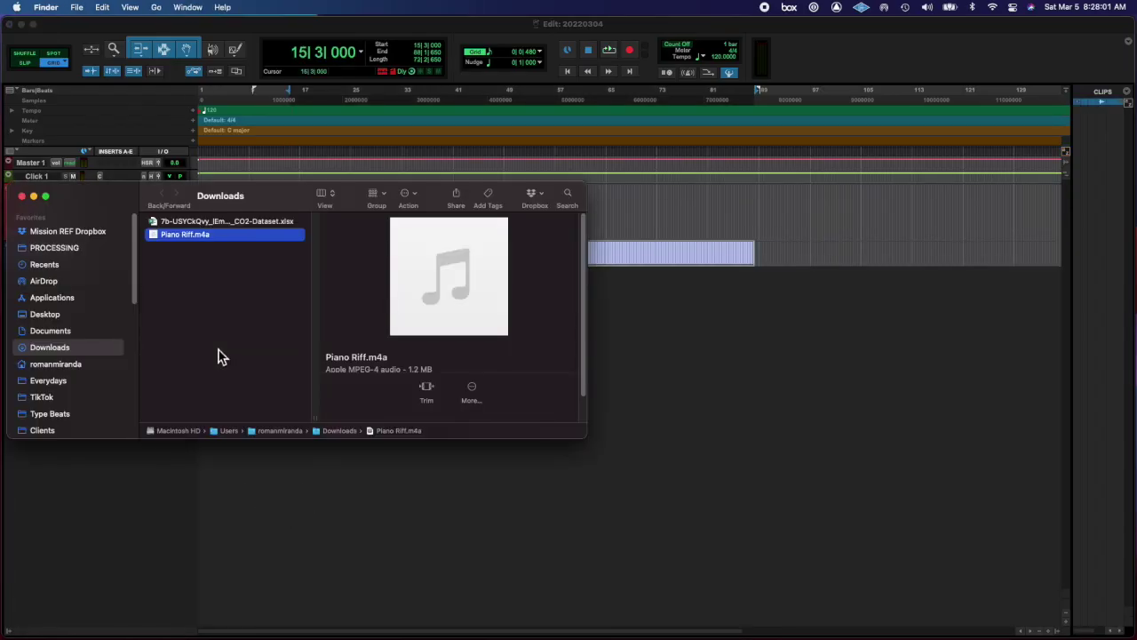
left_click(220, 355)
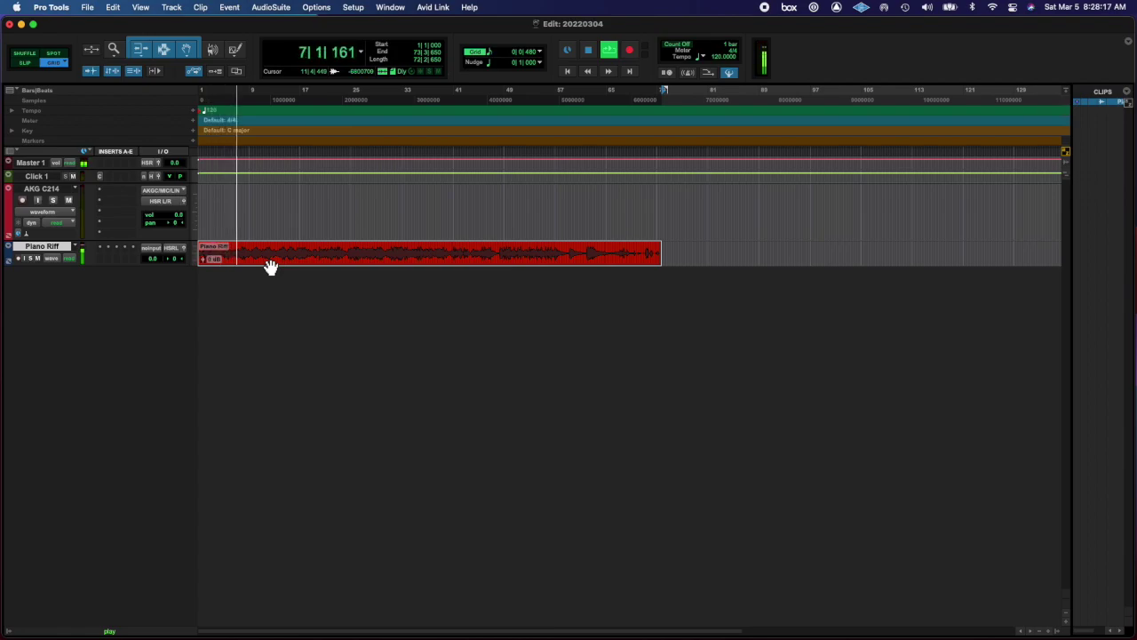
Increase the Piano Riff track height, then insert the NS1 noise suppressor on it with the fader at about 67
left_click_drag(192, 266, 192, 309)
left_click(100, 248)
mouse_move(173, 251)
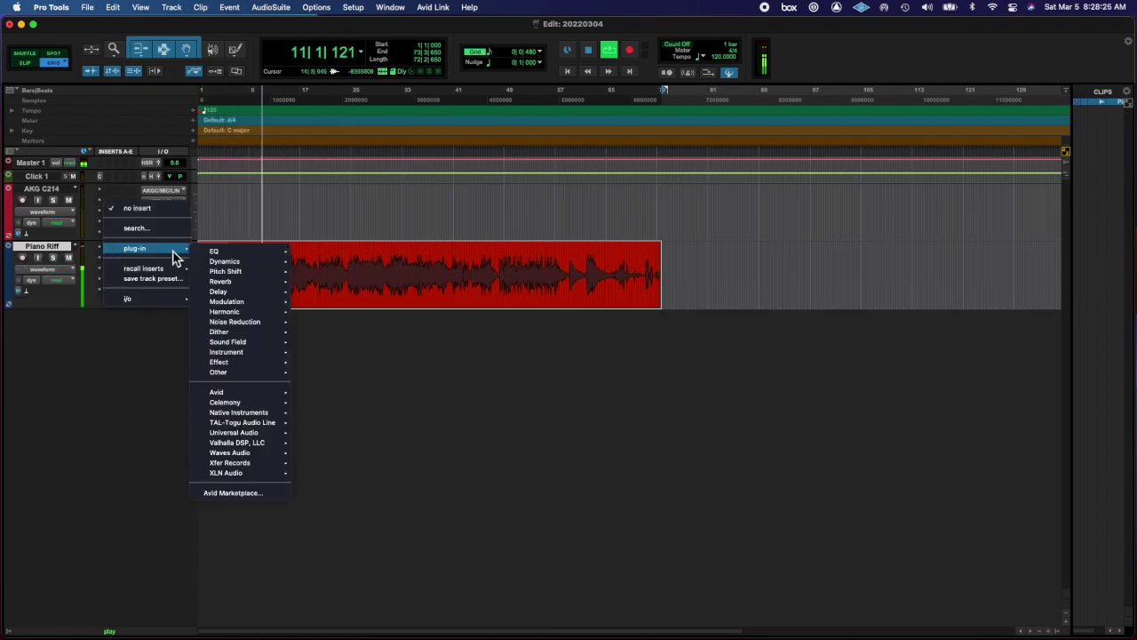
left_click(300, 462)
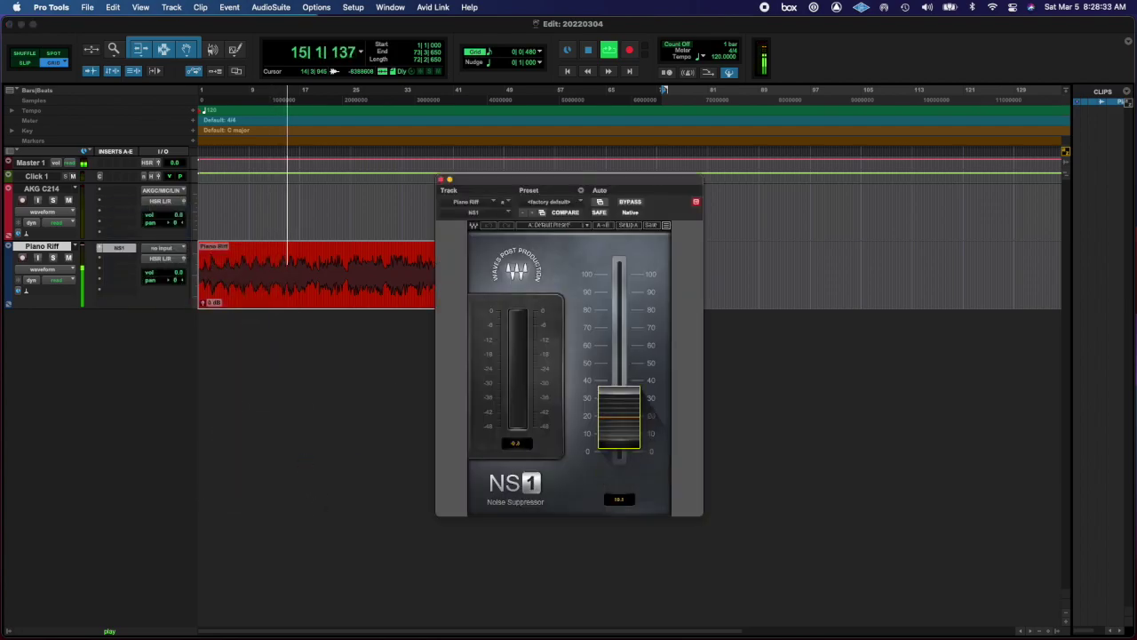
left_click_drag(613, 399, 613, 342)
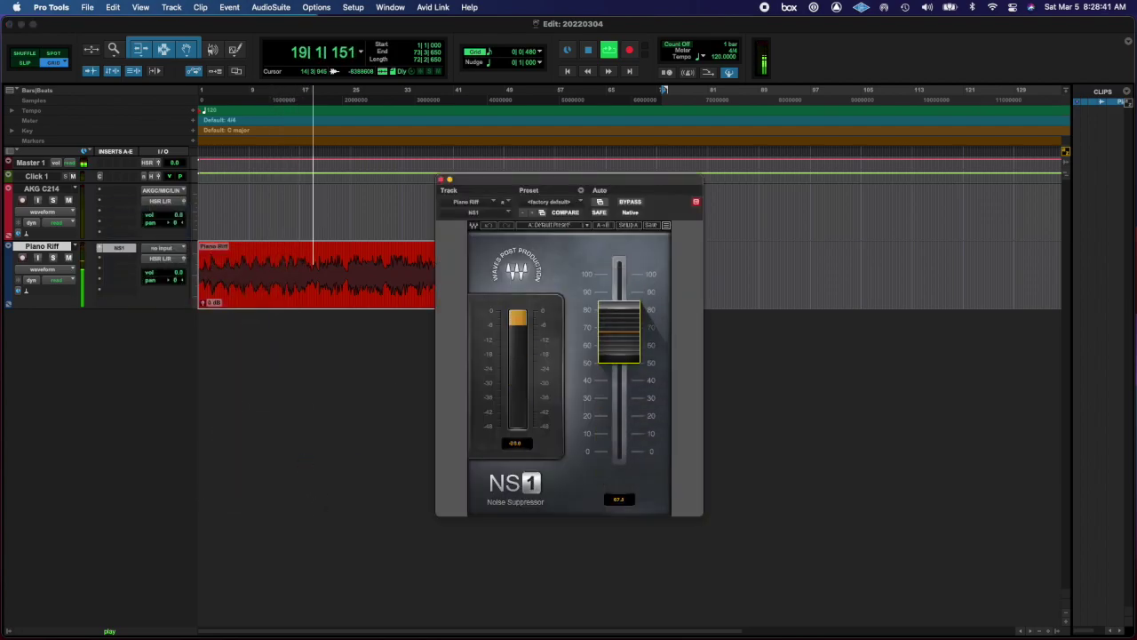
left_click(441, 179)
Insert RC-20 Retro Color after NS1 with the Vinyl 1 preset, setting the noise type to 15" and Follow to 100%
left_click(116, 258)
mouse_move(142, 259)
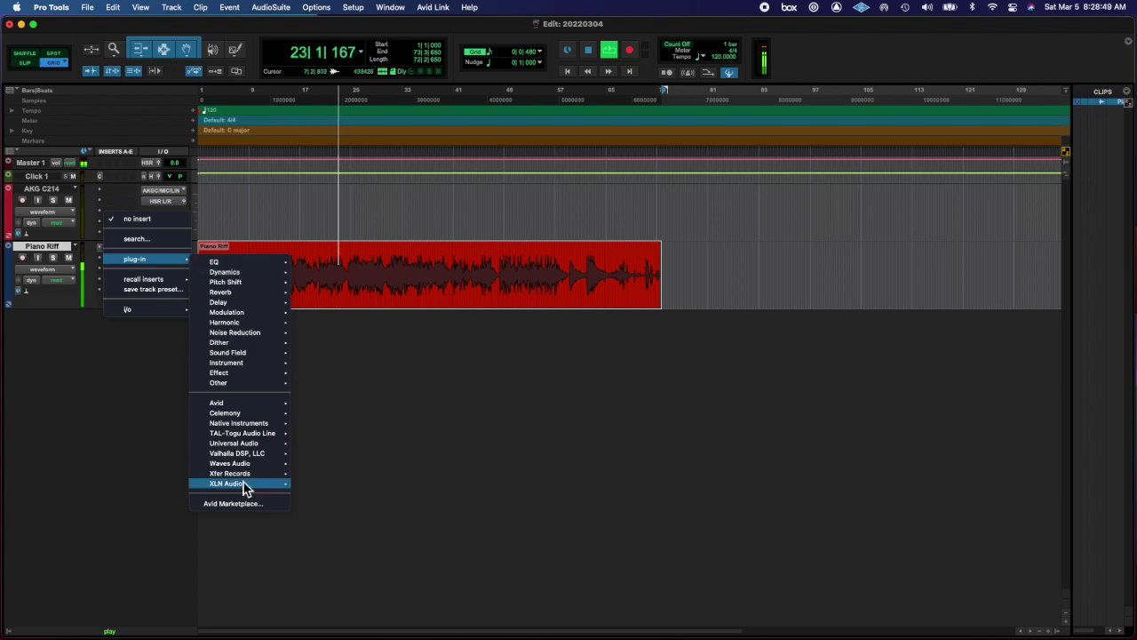
mouse_move(251, 485)
left_click(317, 495)
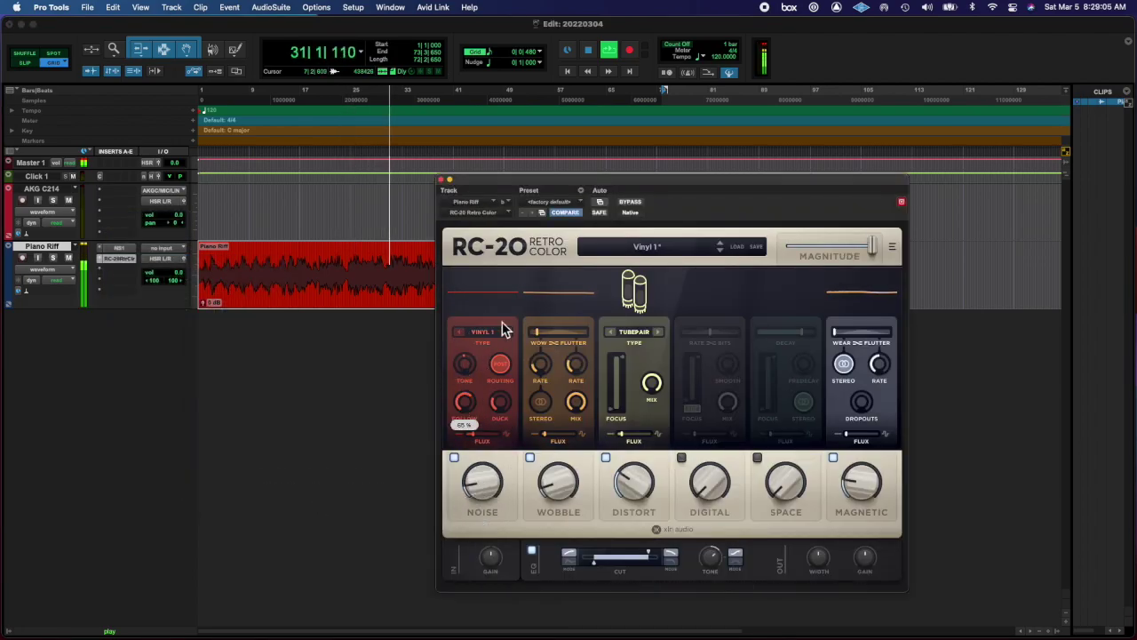
left_click(506, 331)
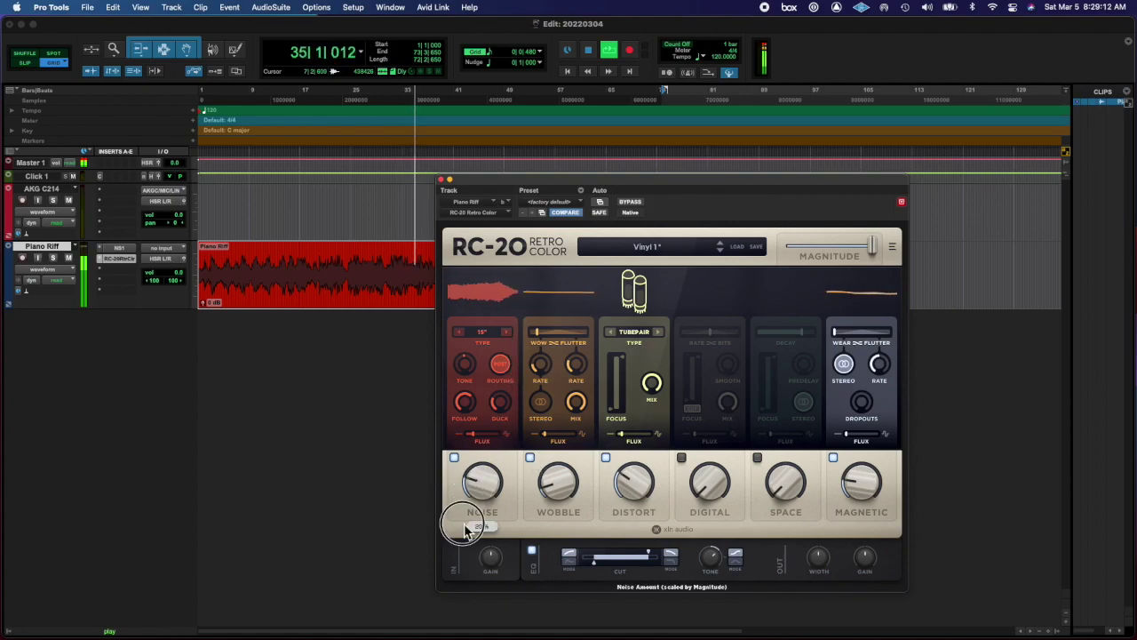
left_click_drag(500, 411, 465, 422)
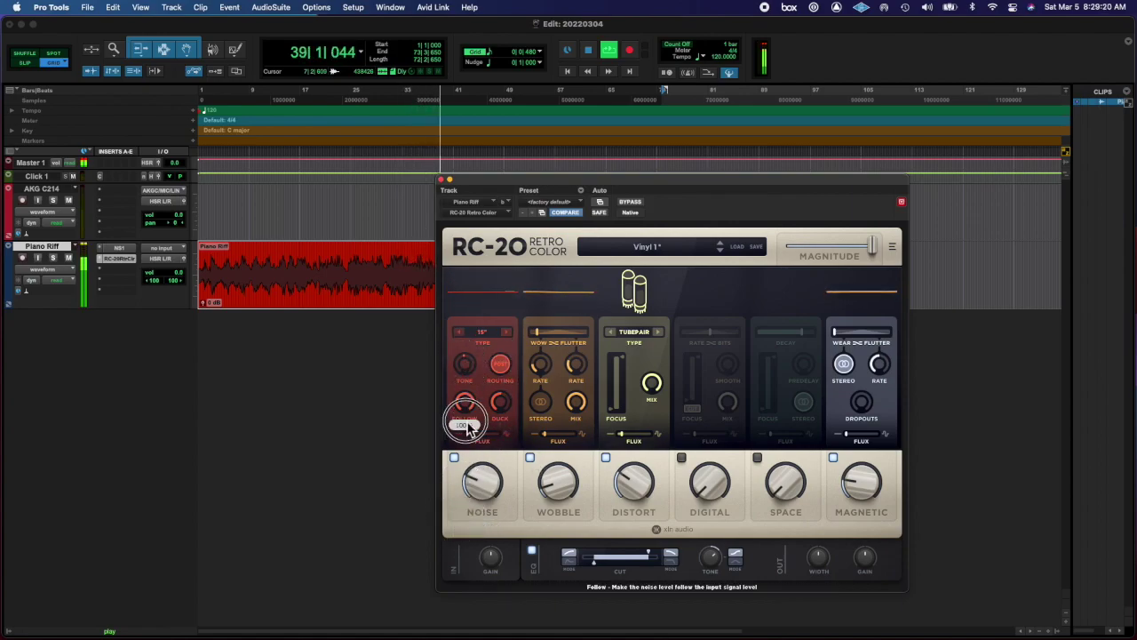
In RC-20, turn off Wobble, set the Distort type to Iron with more drive, and enable Digital with a reduced mix
left_click(530, 457)
left_click(658, 331)
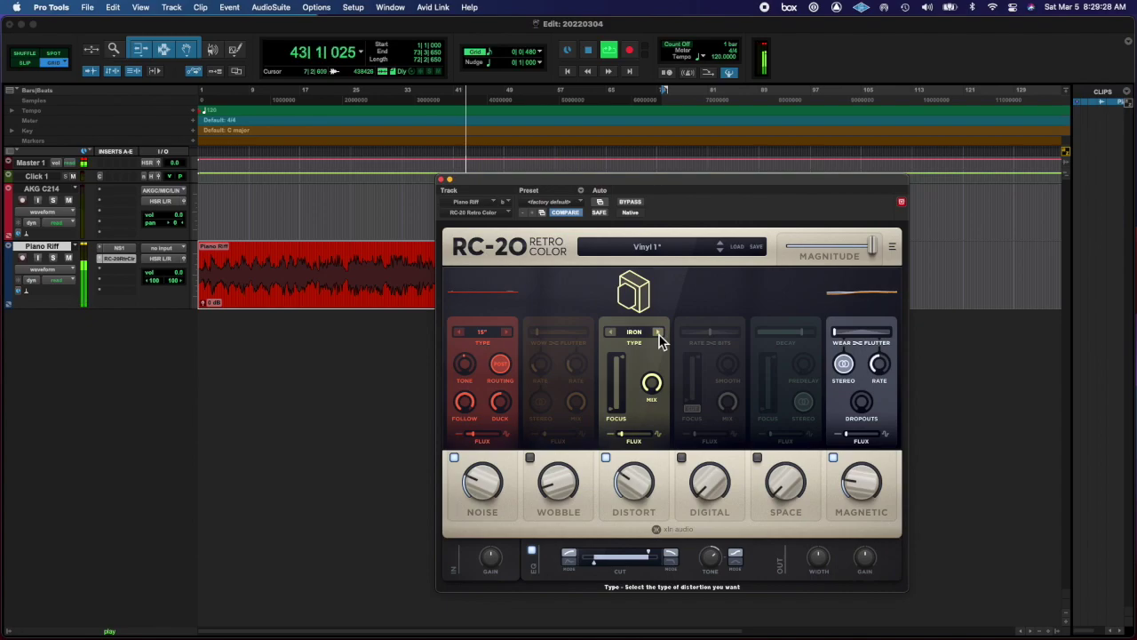
left_click(681, 458)
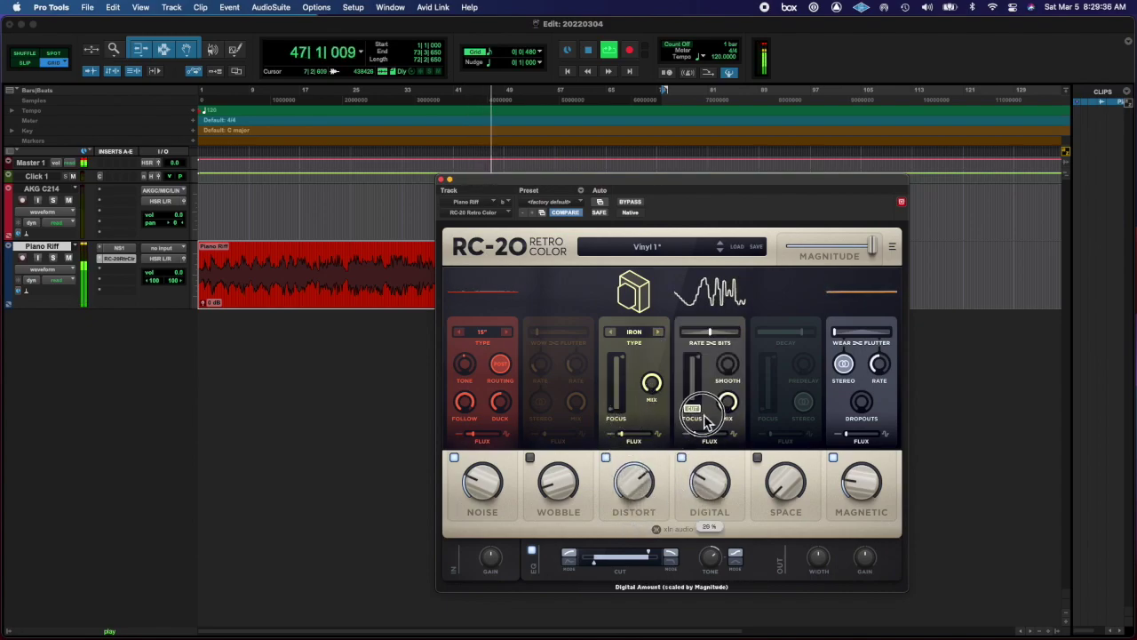
left_click_drag(726, 409, 714, 490)
Fine-tune RC-20's Magnetic amount and EQ low cut, and try the Space module before switching it off
left_click_drag(857, 480, 848, 455)
mouse_move(594, 563)
left_mouse_down()
mouse_move(620, 563)
mouse_move(593, 564)
left_mouse_up()
left_click(757, 457)
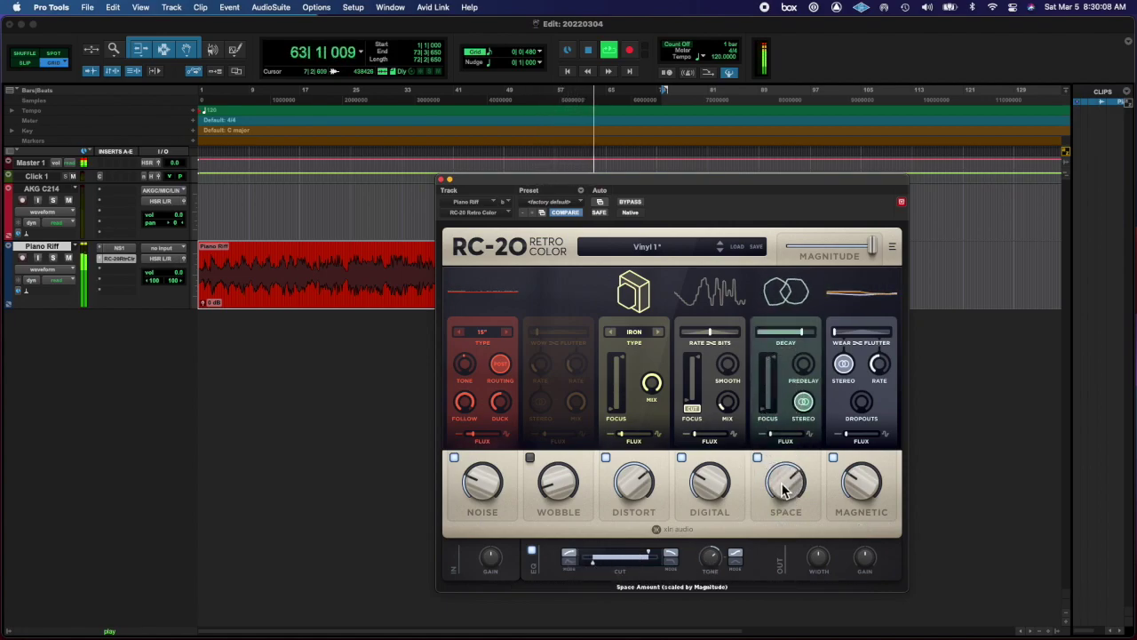
left_click(757, 458)
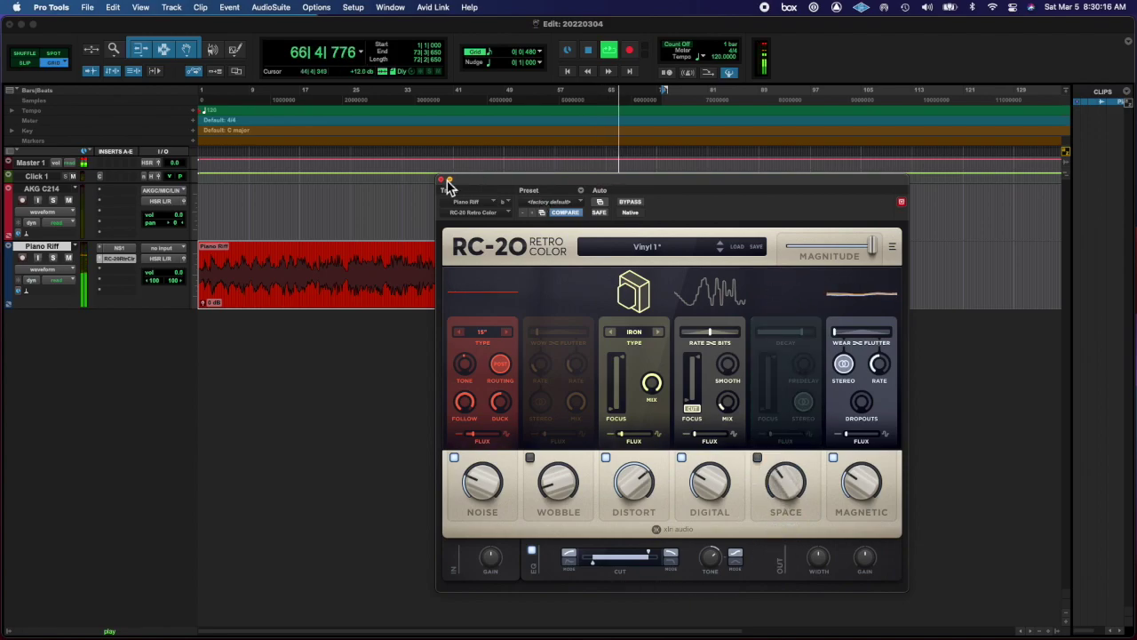
Close the RC-20 window and add short fades at the start and end of the Piano Riff clip
left_click(441, 179)
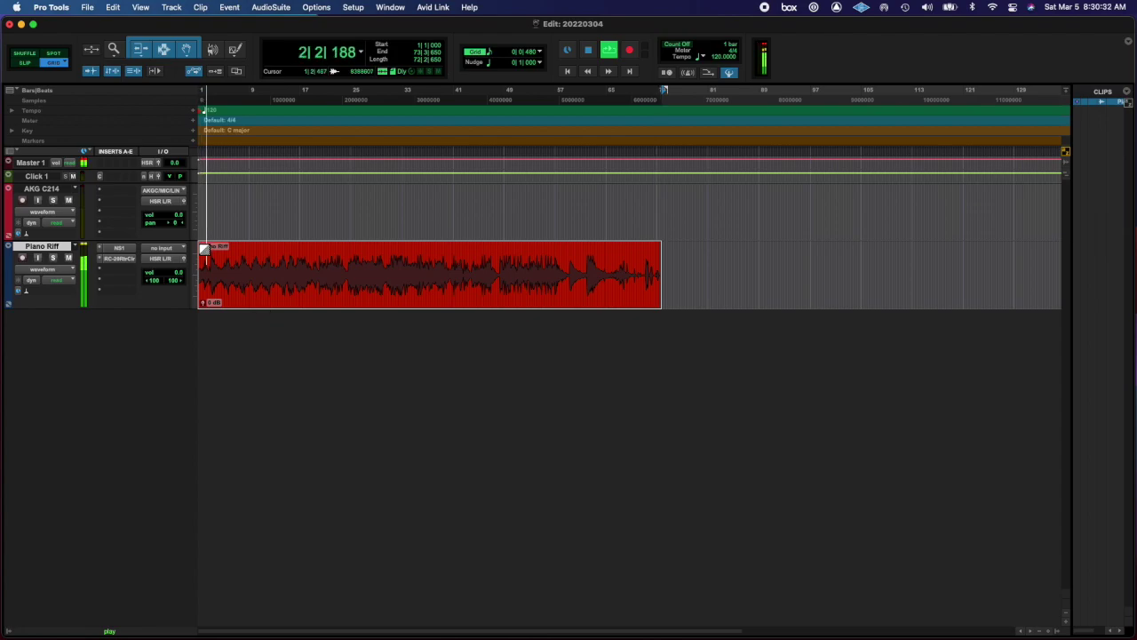
left_click(660, 243)
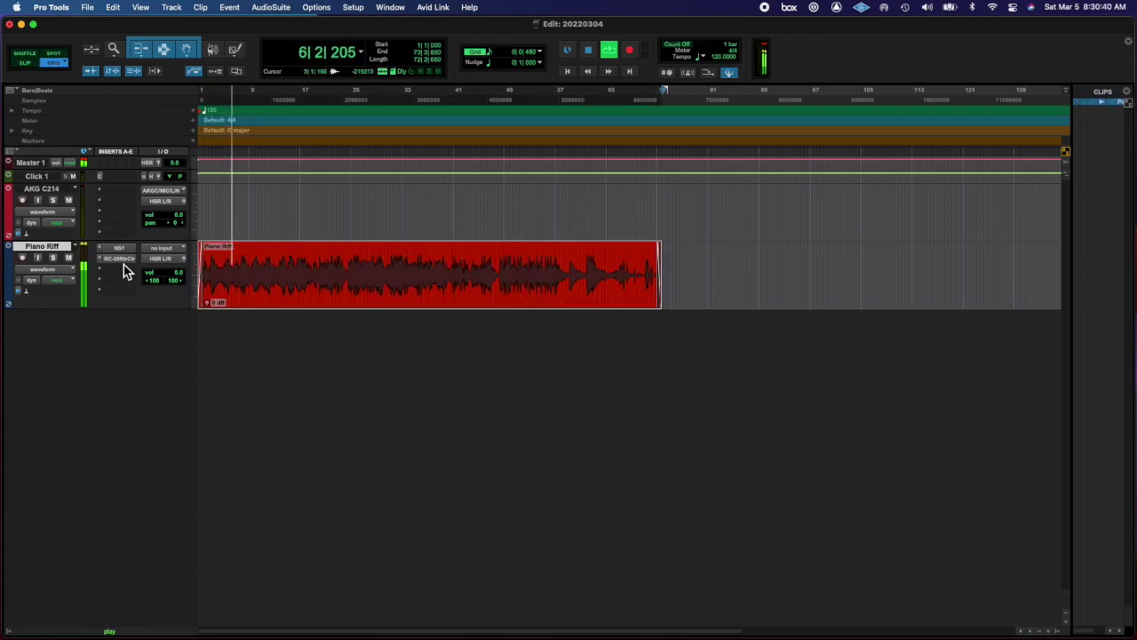
Reopen RC-20 and enlarge the Piano Riff track further, keeping its automation lane hidden
left_click(121, 258)
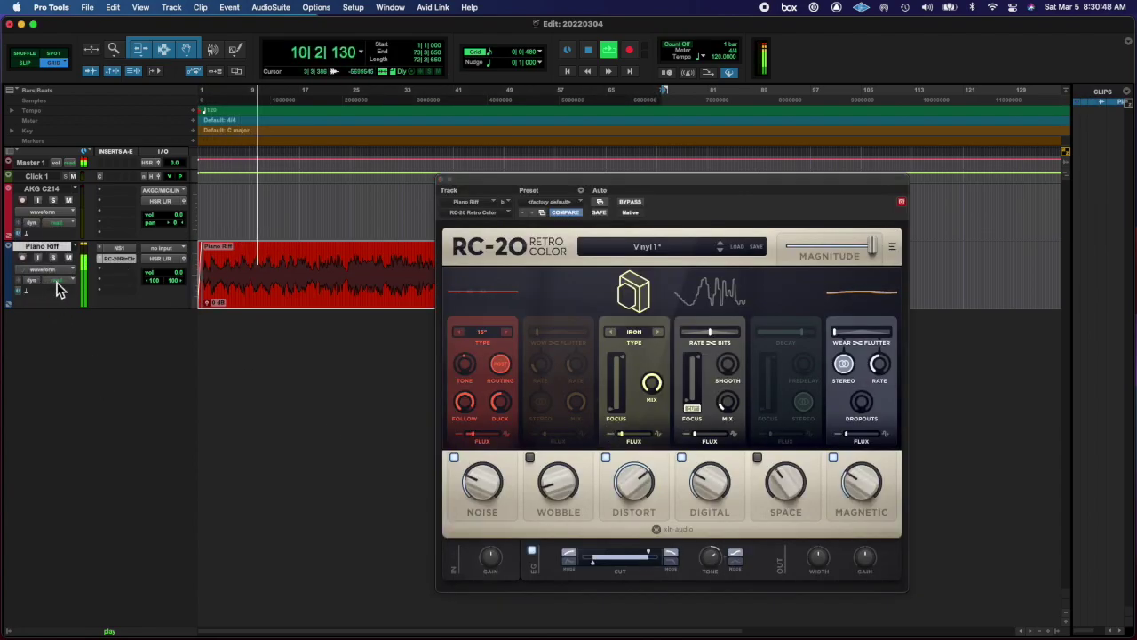
left_click_drag(43, 310, 45, 353)
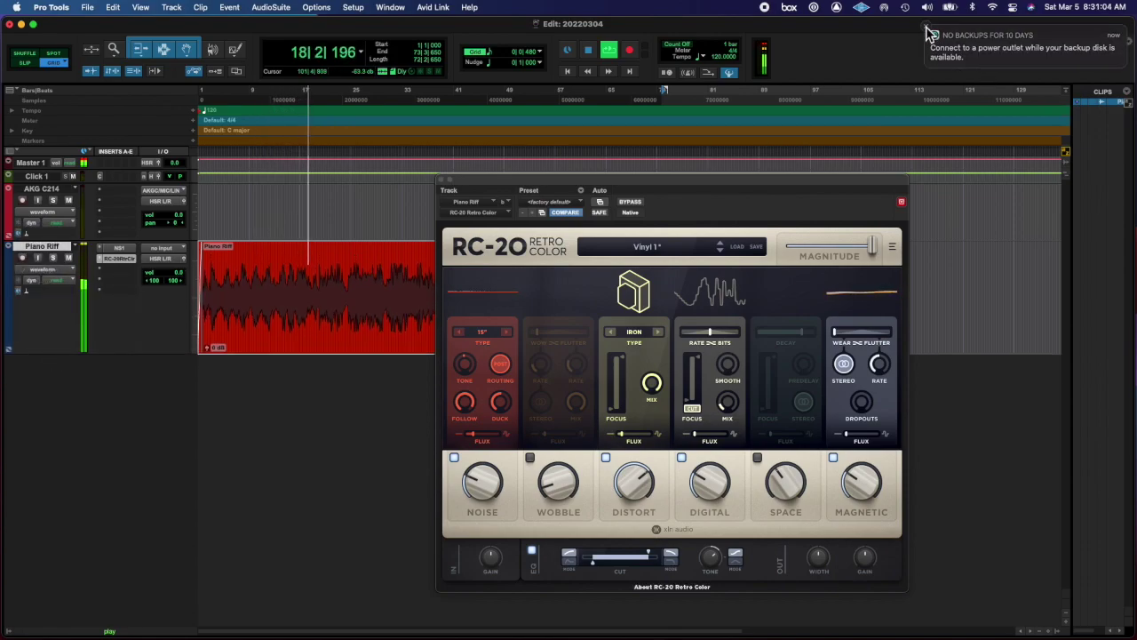
left_click(9, 350)
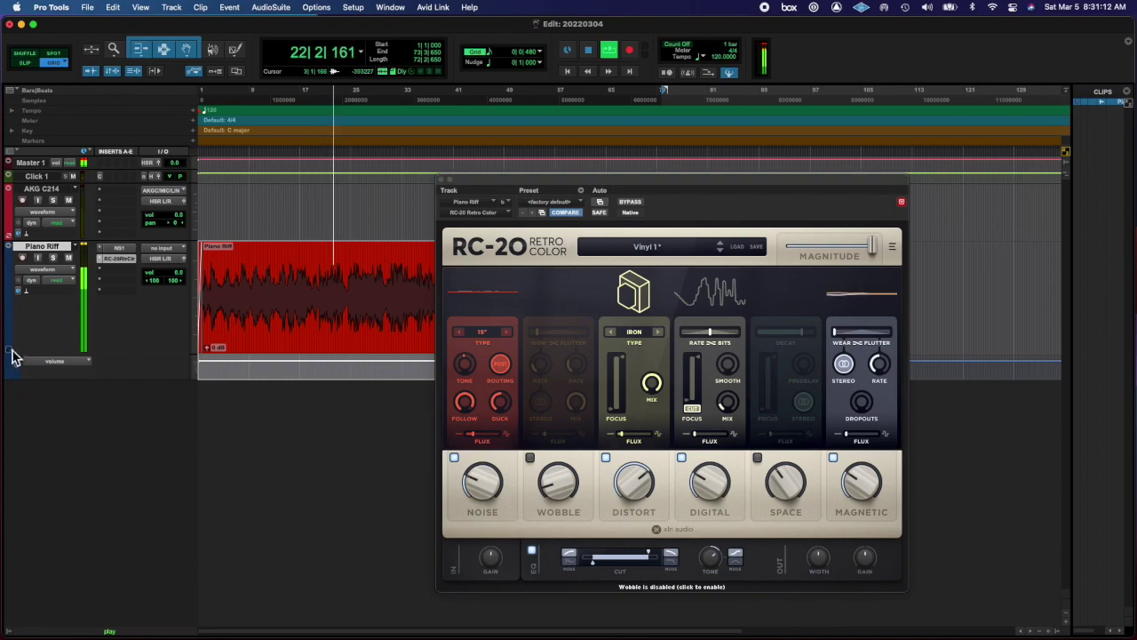
left_click(10, 352)
Enable MAGN Amount as an automatable RC-20 parameter and check the track view options for it
left_click(600, 203)
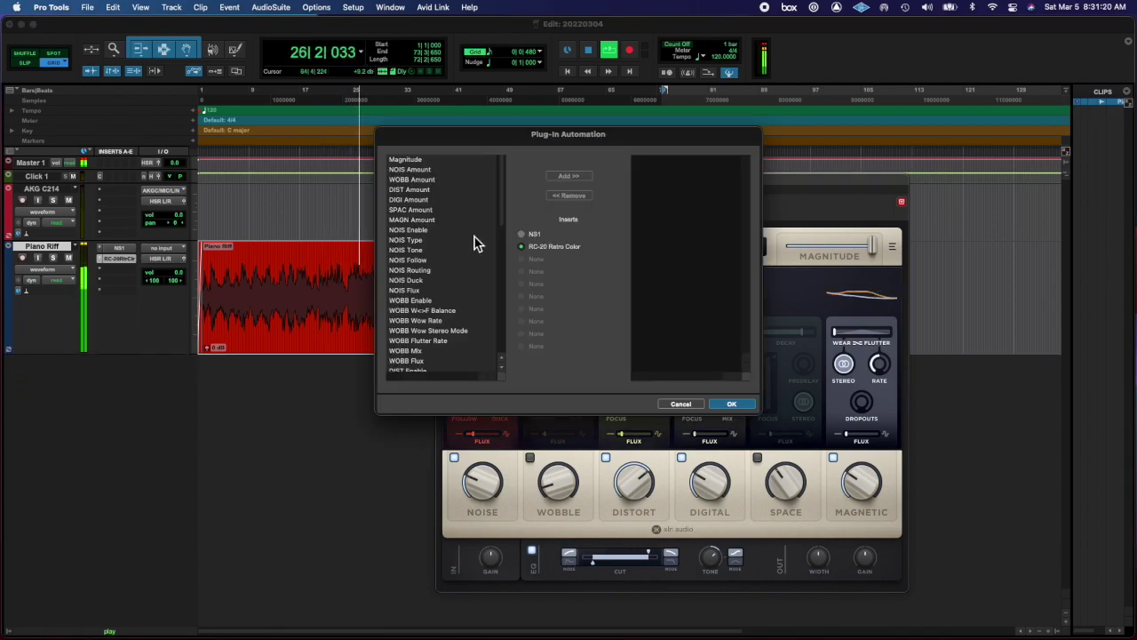
left_click(408, 220)
left_click(568, 175)
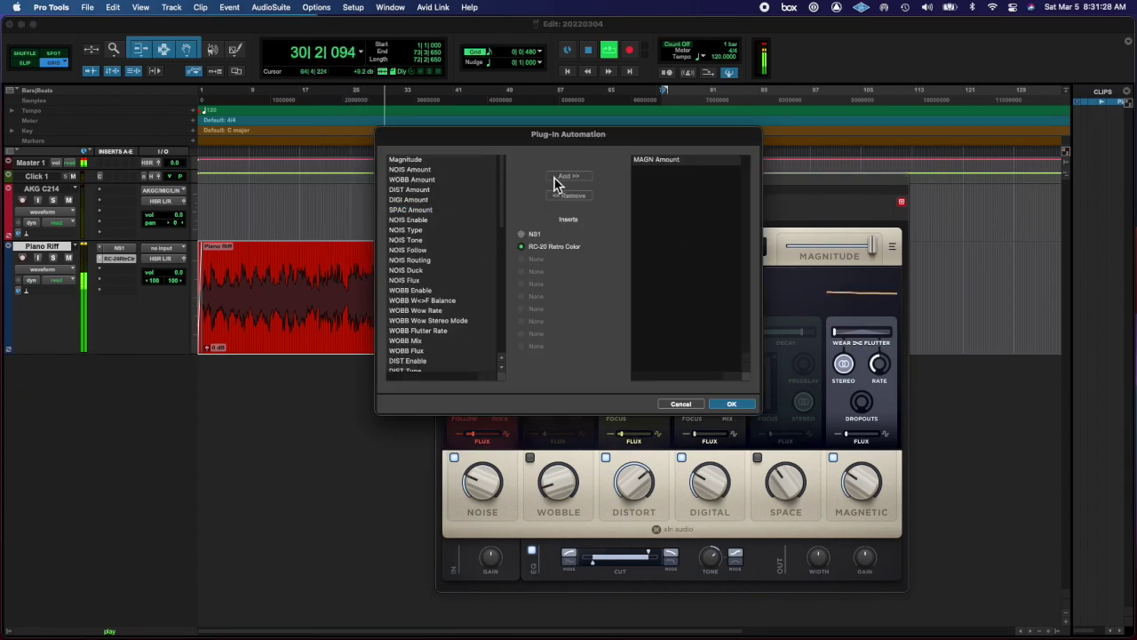
left_click(731, 403)
left_click(41, 269)
mouse_move(89, 320)
left_click(604, 203)
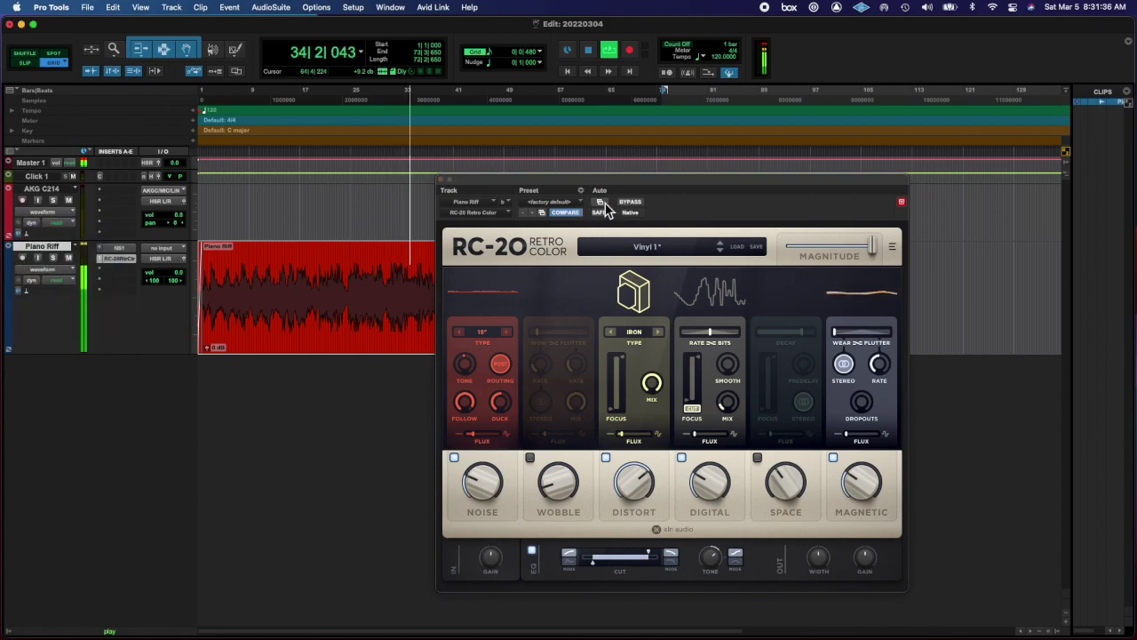
Replace MAGN Amount with SPAC Amount in RC-20's list of automated parameters
left_click(601, 203)
left_click(655, 159)
left_click(568, 195)
left_click(425, 210)
left_click(568, 176)
left_click(727, 405)
Show the SPAC Amount automation on the Piano Riff track, enable RC-20's Space module and close the plug-in window
left_click(42, 269)
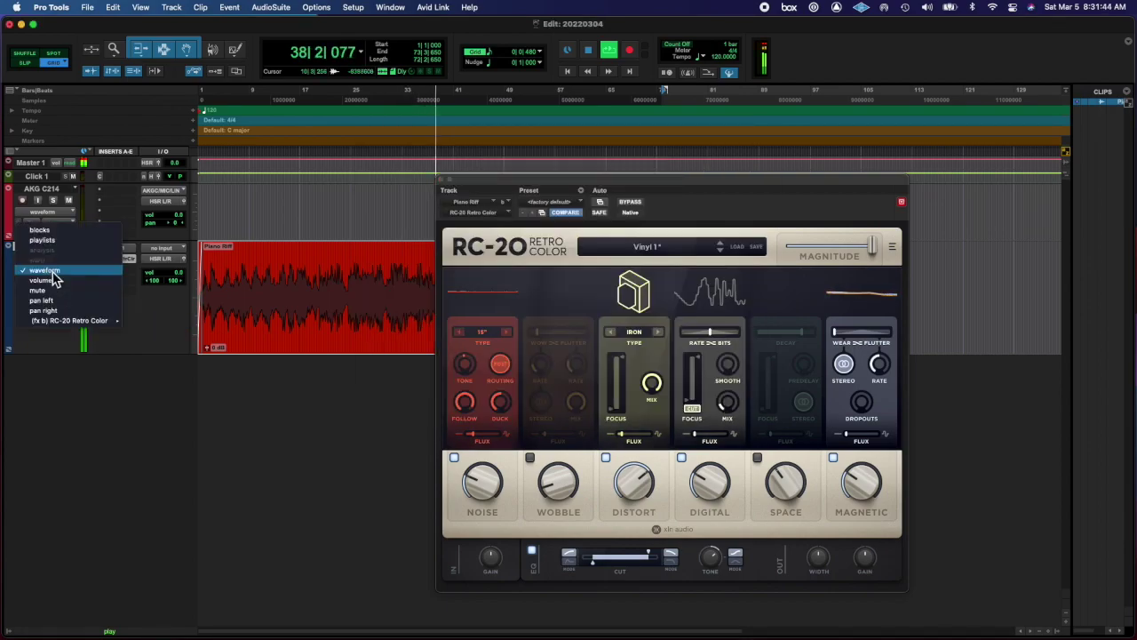
left_click(145, 328)
left_click(784, 516)
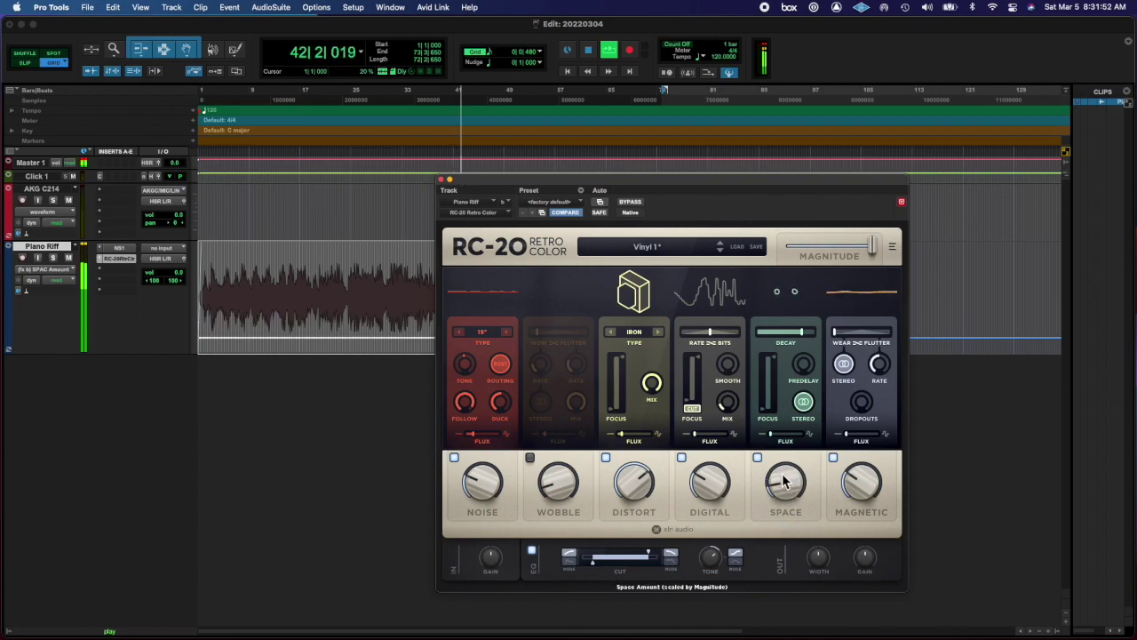
left_click(440, 179)
Add SPAC Amount breakpoints near bars 55 and 57 to form an upward ramp, and play back that passage
left_click(559, 293)
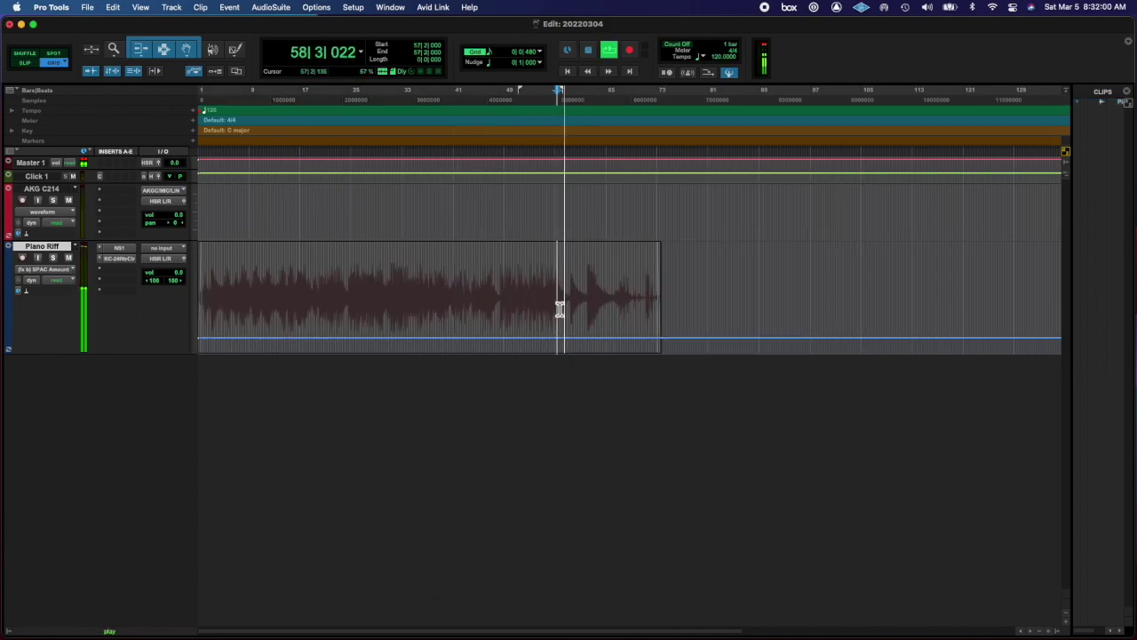
key("space")
left_click(537, 335)
left_click(560, 309)
key("space")
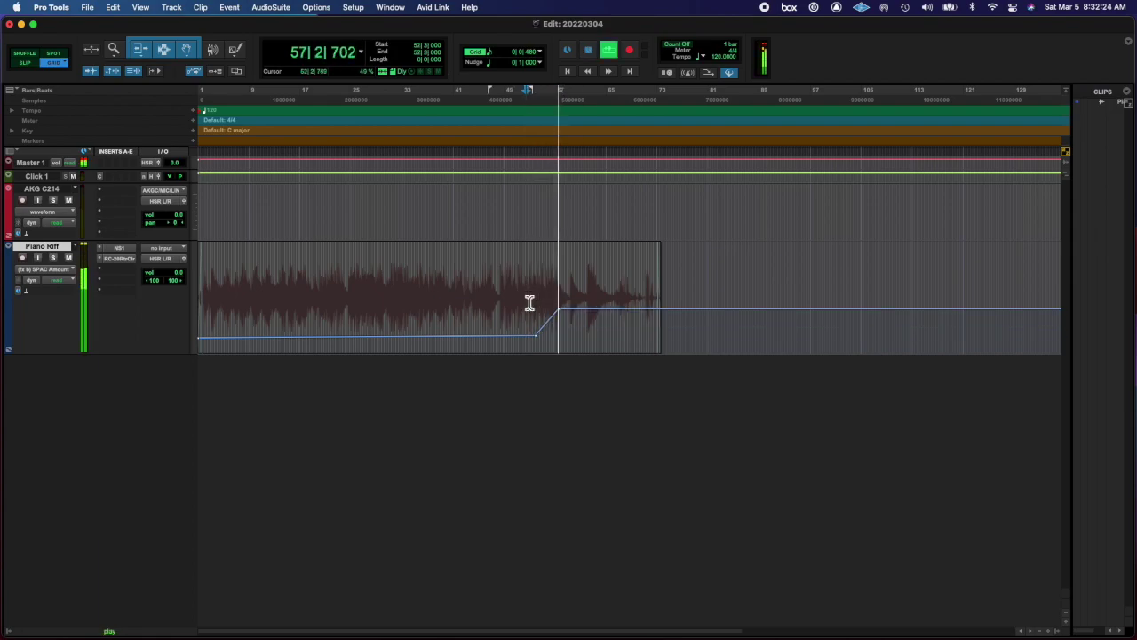
Shape the SPAC Amount automation into a peak near bar 57 that drops to about 4% around bar 61
key("space")
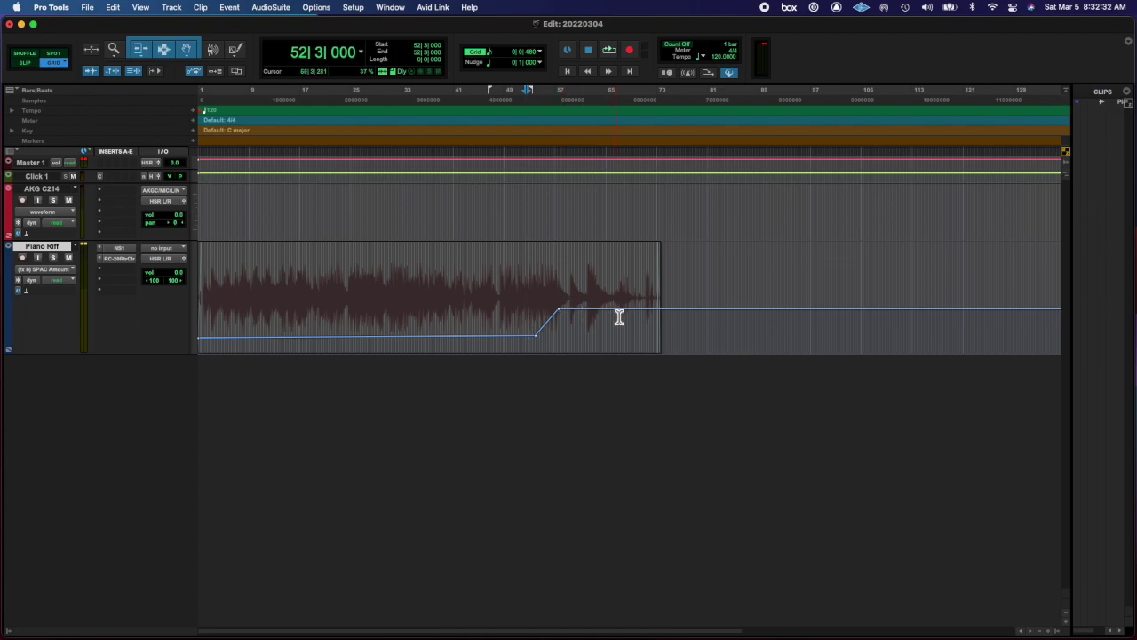
key("F6")
left_click(596, 308)
key("F7")
key("F7+F8")
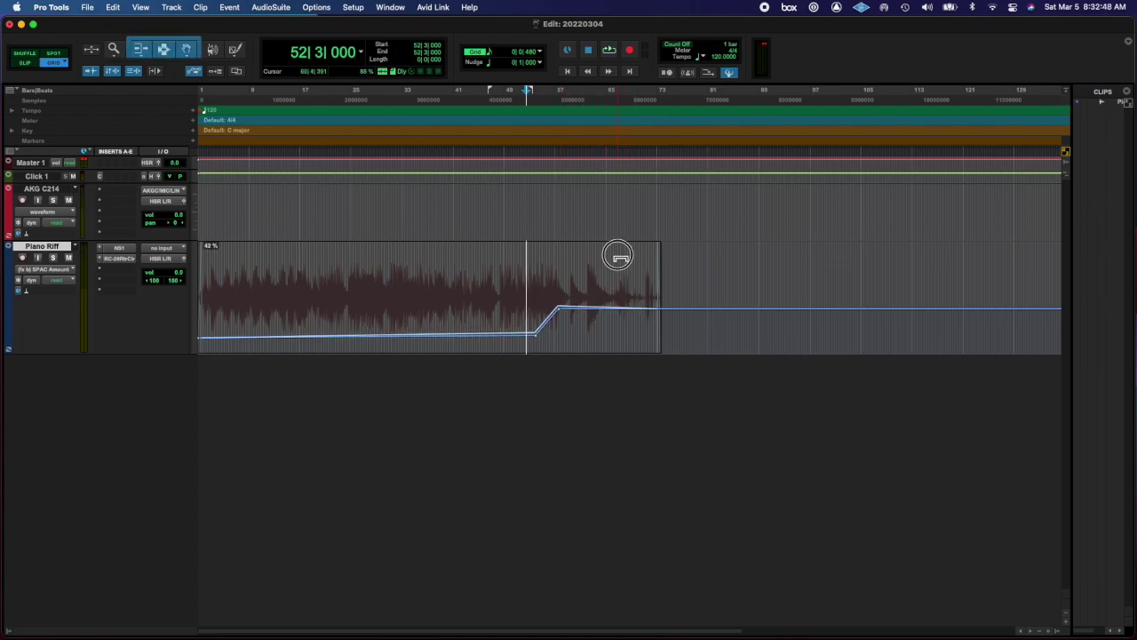
left_click_drag(557, 286, 614, 248)
left_click(514, 296)
key("space")
left_click_drag(667, 309, 587, 348)
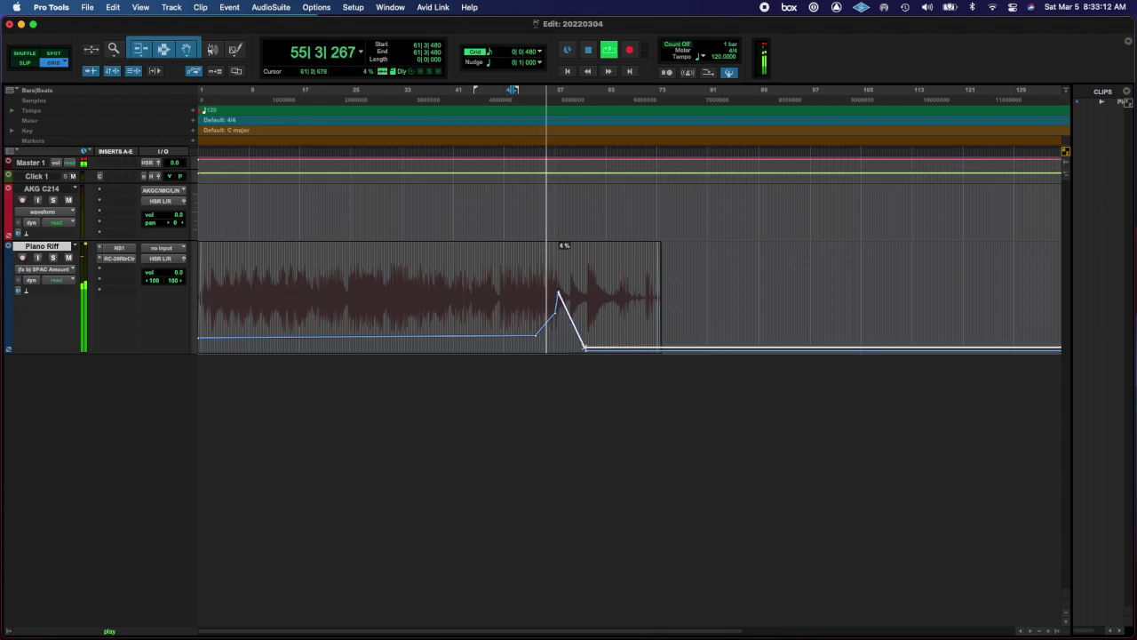
Lower the start of the SPAC Amount line, add breakpoints that curve it gradually towards the peak, and audition from bar 44
left_click(202, 341)
left_click_drag(199, 337, 200, 350)
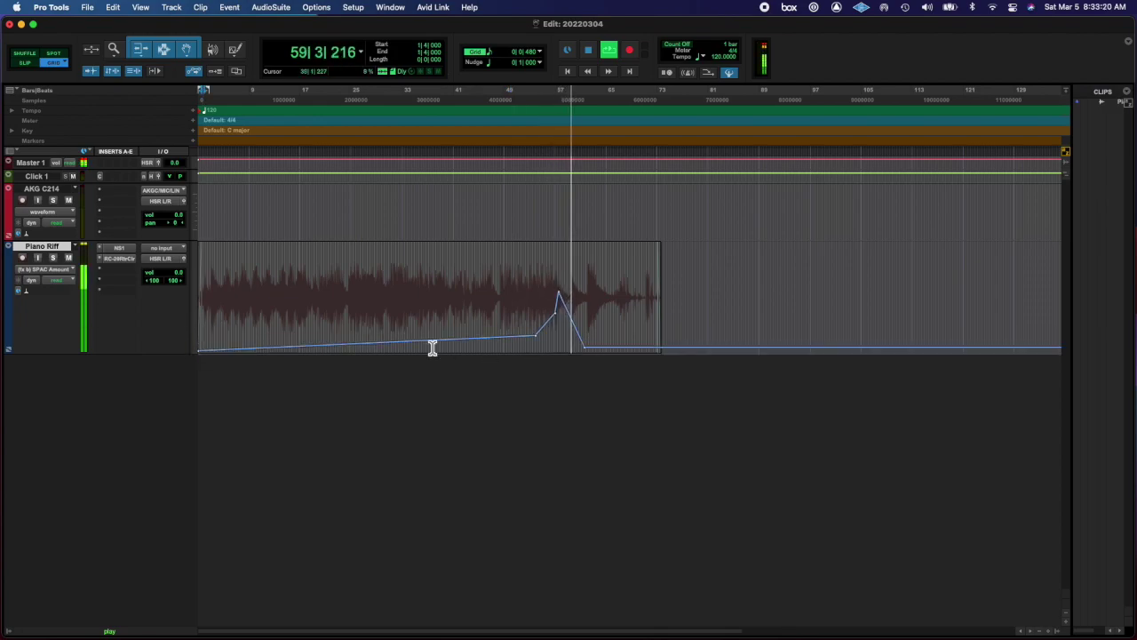
left_click_drag(378, 343, 371, 349)
left_click(470, 340)
left_click_drag(470, 340, 470, 346)
left_click_drag(509, 339, 509, 344)
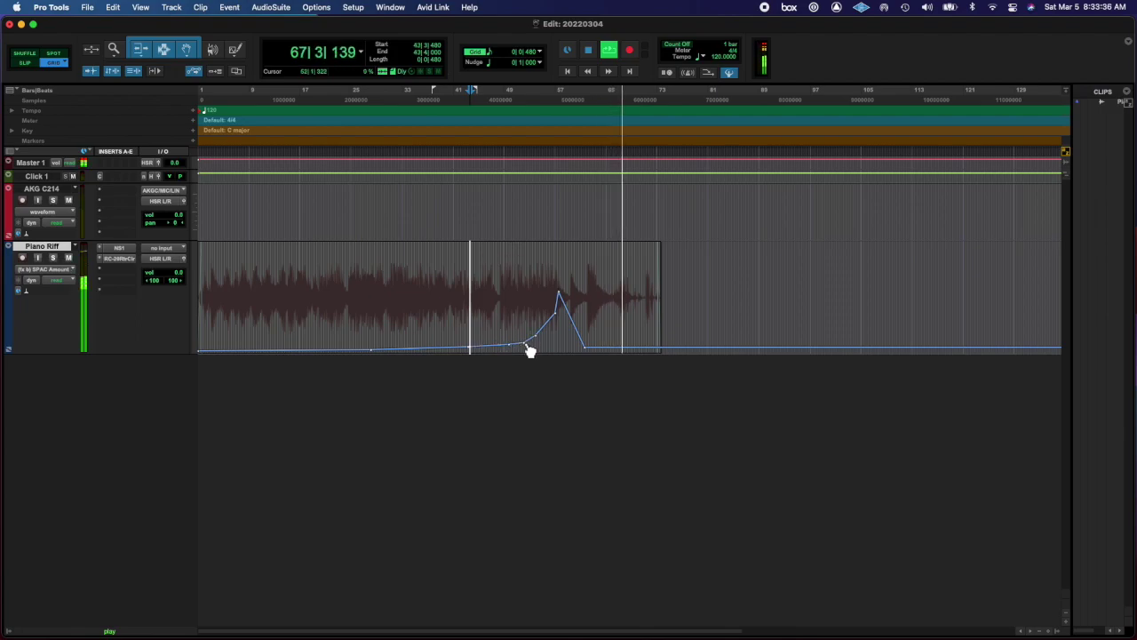
key("space")
key("space")
left_click(476, 325)
key("space")
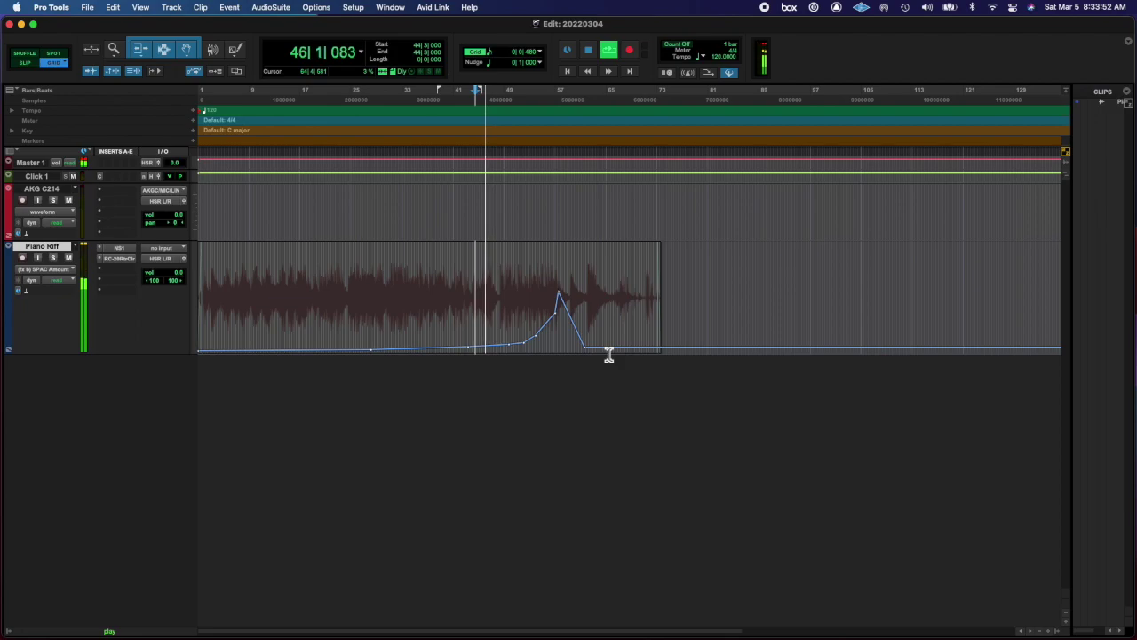
Lower the Piano Riff track volume to -7.3 dB and check it in playback
left_click_drag(158, 273, 162, 283)
key("space")
key("space")
Insert the Teletronix LA-2A compressor after RC-20, with Gain at about 55 and Peak Reduction at about 65
left_click(100, 268)
type("tele")
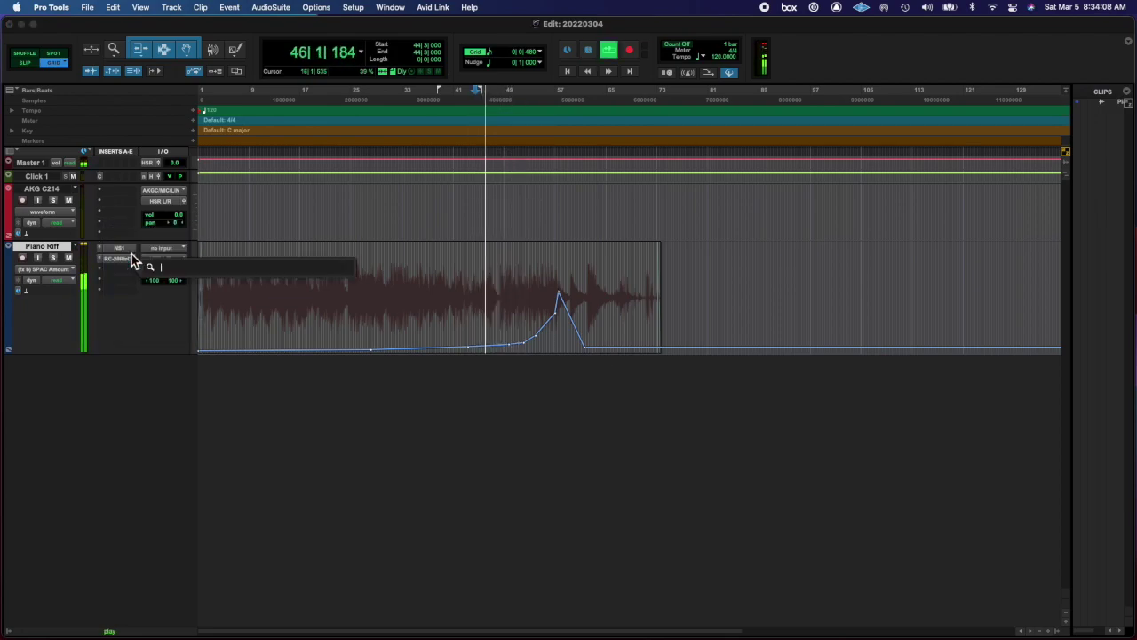
left_click(219, 333)
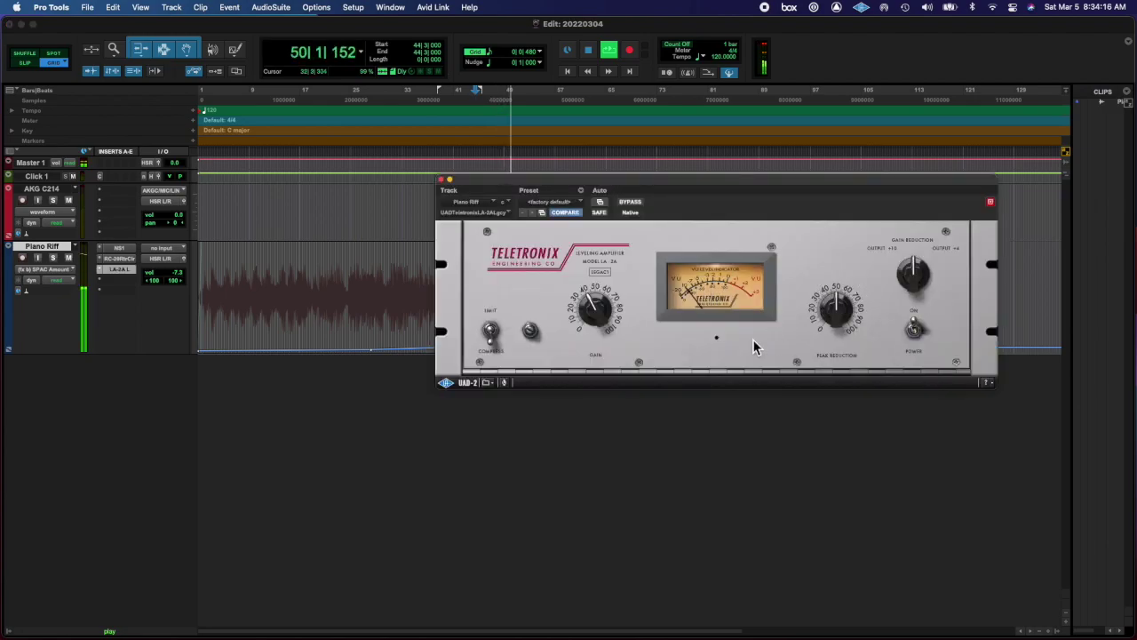
left_click_drag(594, 298, 594, 294)
left_click_drag(835, 308, 833, 288)
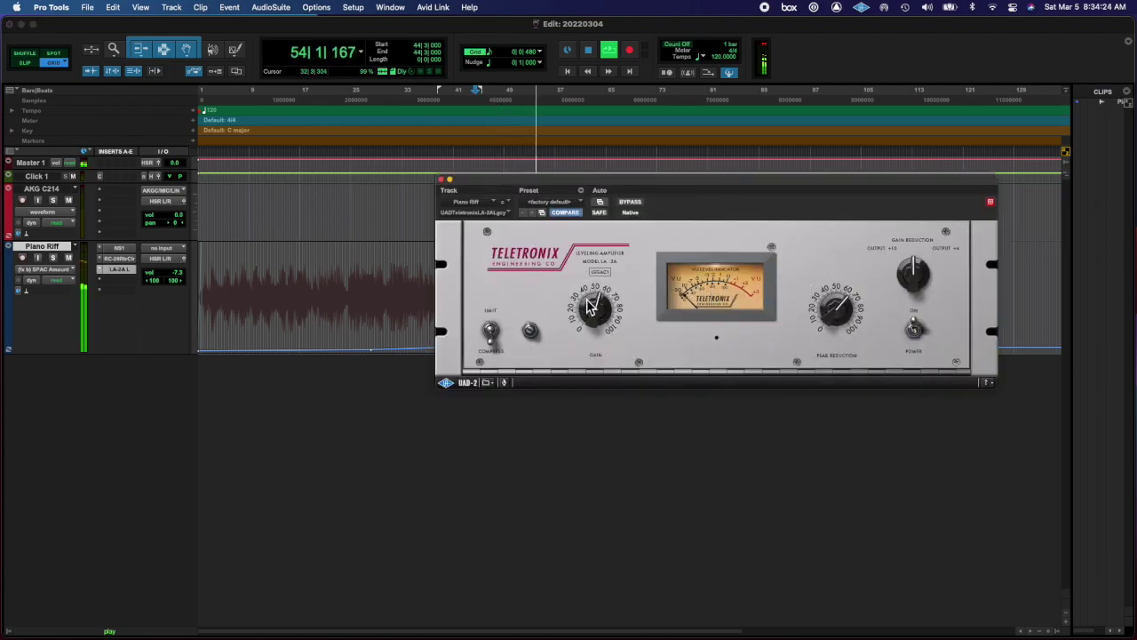
Review the RC-20 settings on the Piano Riff track during playback, and audition the riff from the session start
left_click(441, 179)
left_click(119, 257)
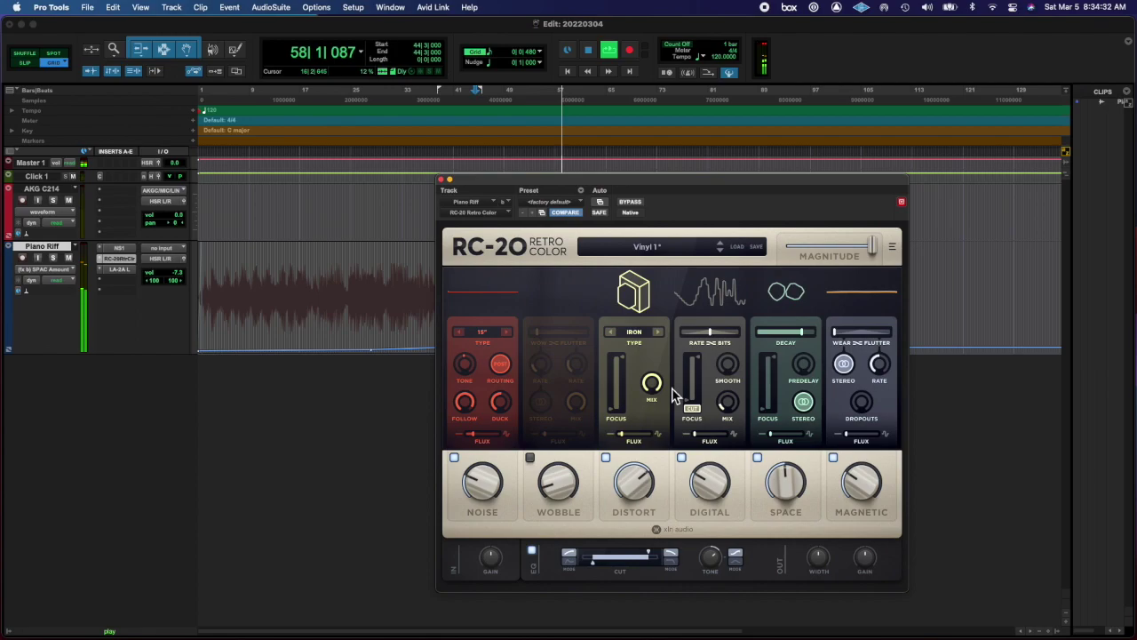
left_click(442, 179)
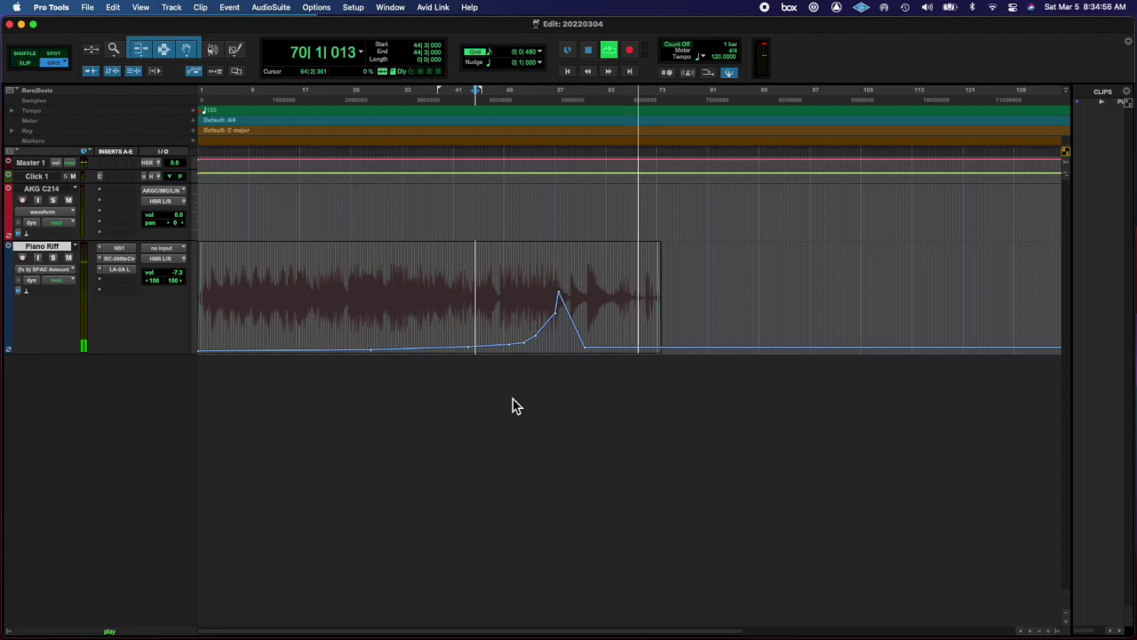
key("Return")
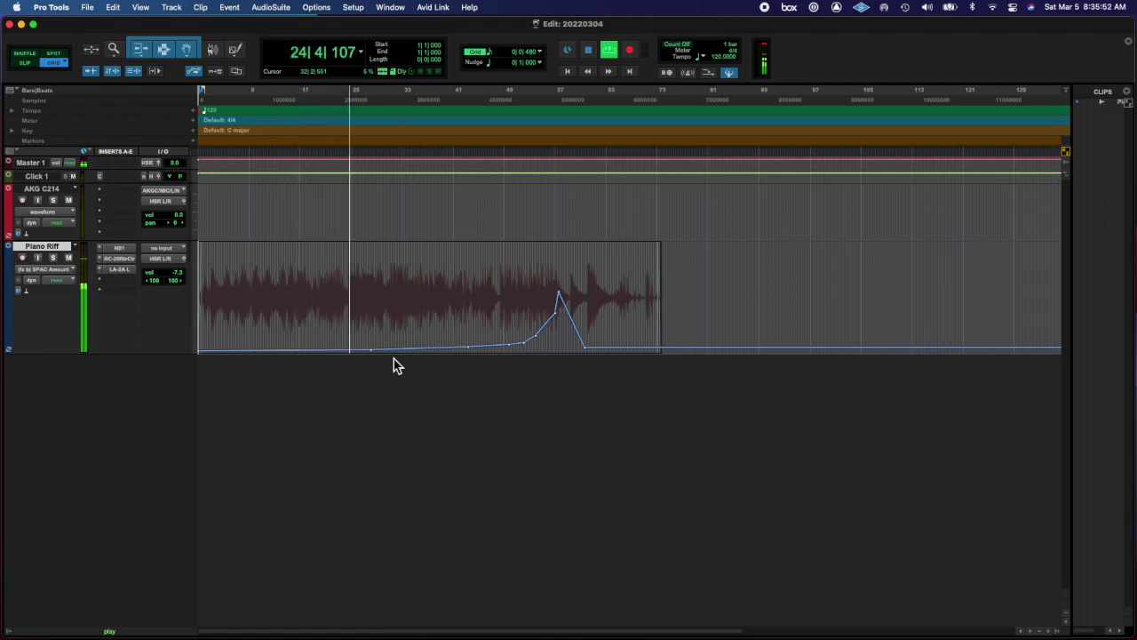
Create one mono instrument track in ticks and insert the Kontakt instrument on it
key("super+shift+n")
left_click(515, 233)
left_click(535, 286)
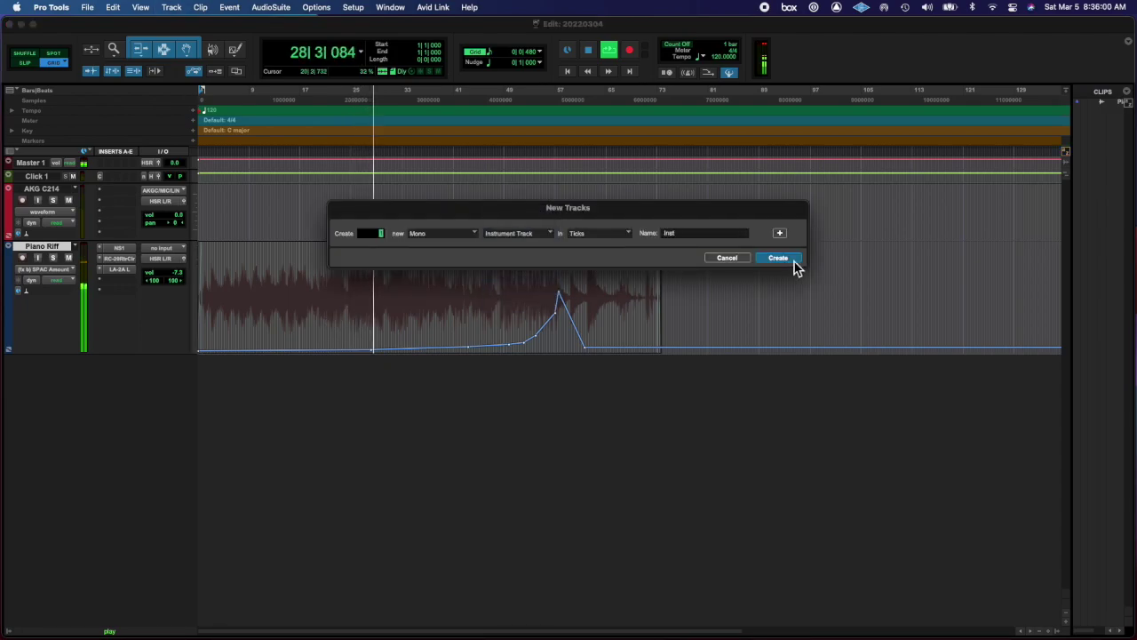
left_click(793, 261)
left_click(108, 371)
mouse_move(232, 477)
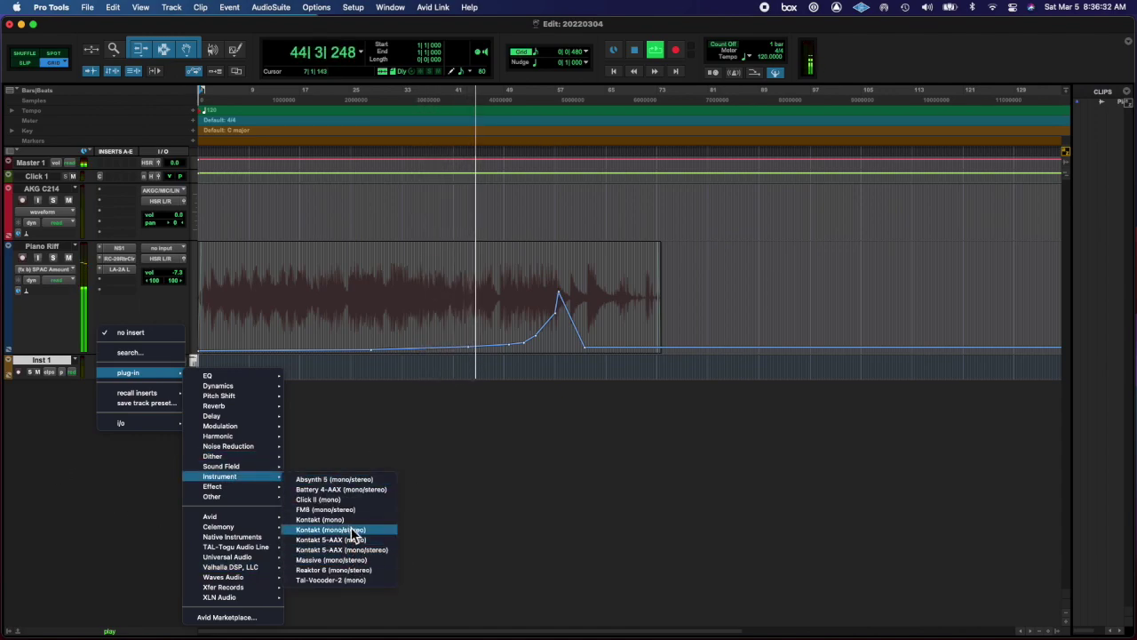
left_click(350, 523)
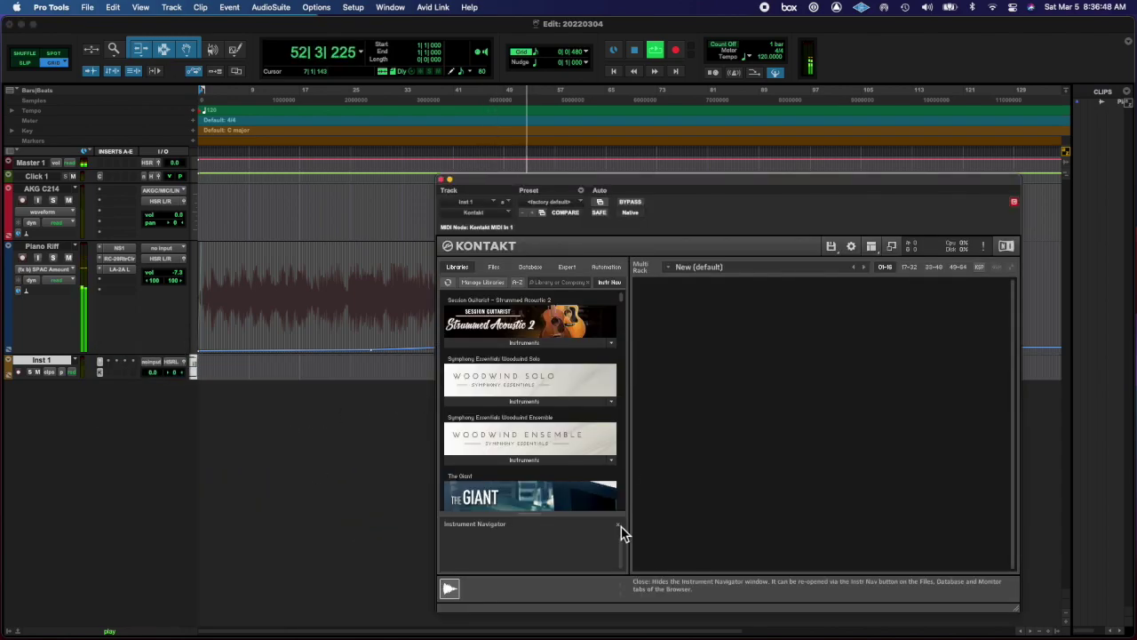
Load Alicias Keys into Kontakt, record-arm the instrument track to play along with the riff, and stop playback
left_click_drag(622, 302, 625, 400)
left_click(611, 417)
left_click(524, 417)
left_click_drag(524, 439, 724, 319)
left_click(19, 372)
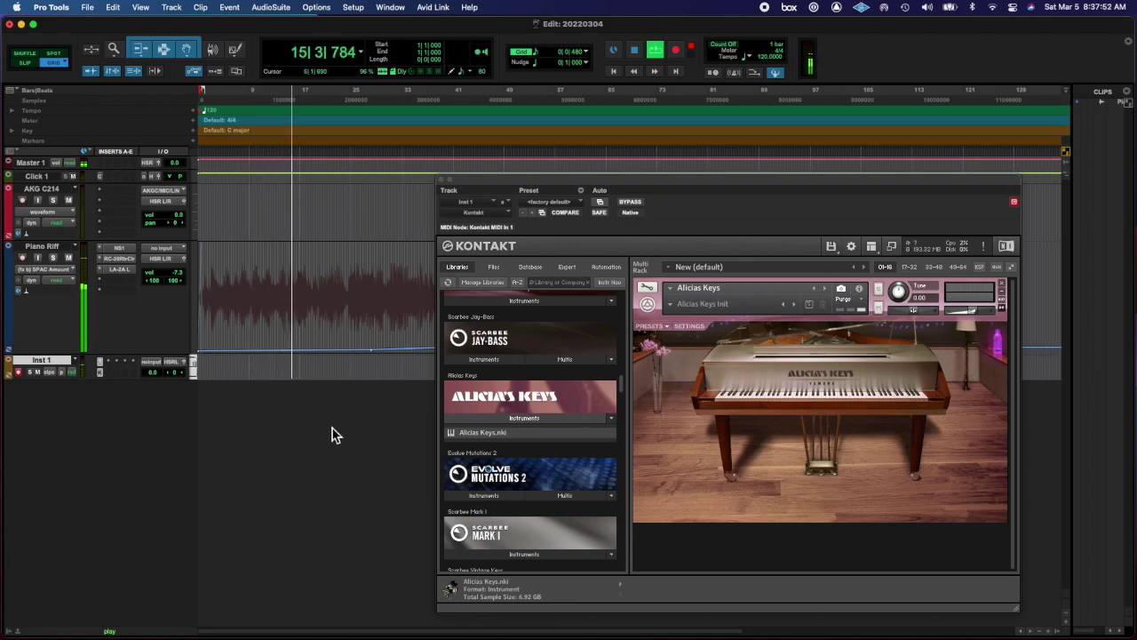
left_click(441, 180)
key("space")
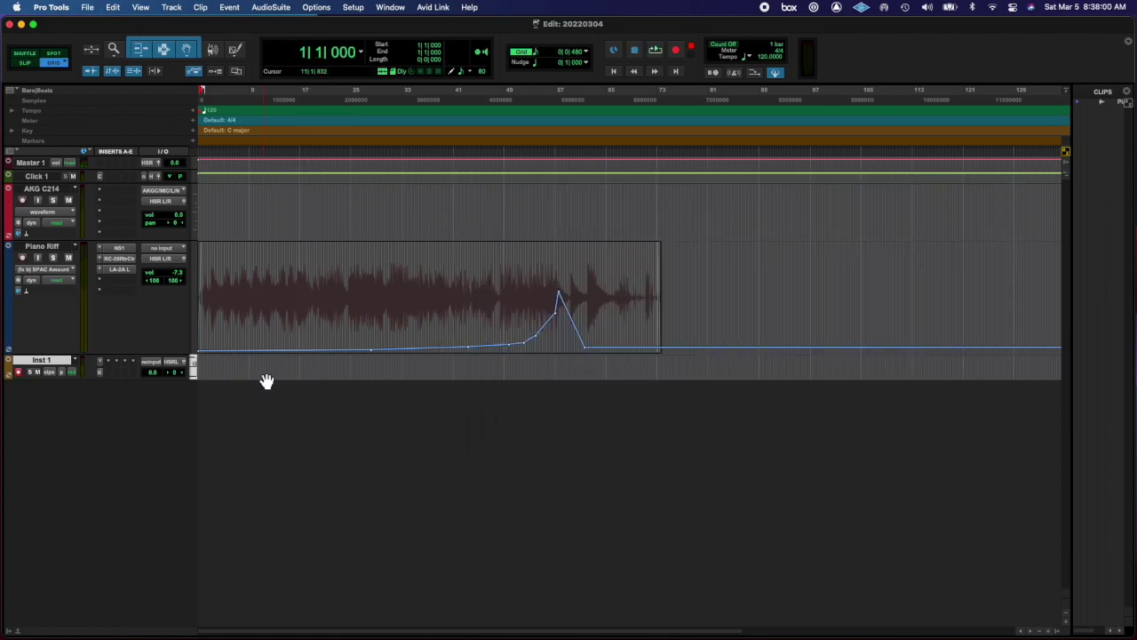
Bounce the mix offline as WAV "Piano Riff - Taking A Shit - C maj", with Pad To Frame Boundary on and Import After Bounce off
key("super+alt+b")
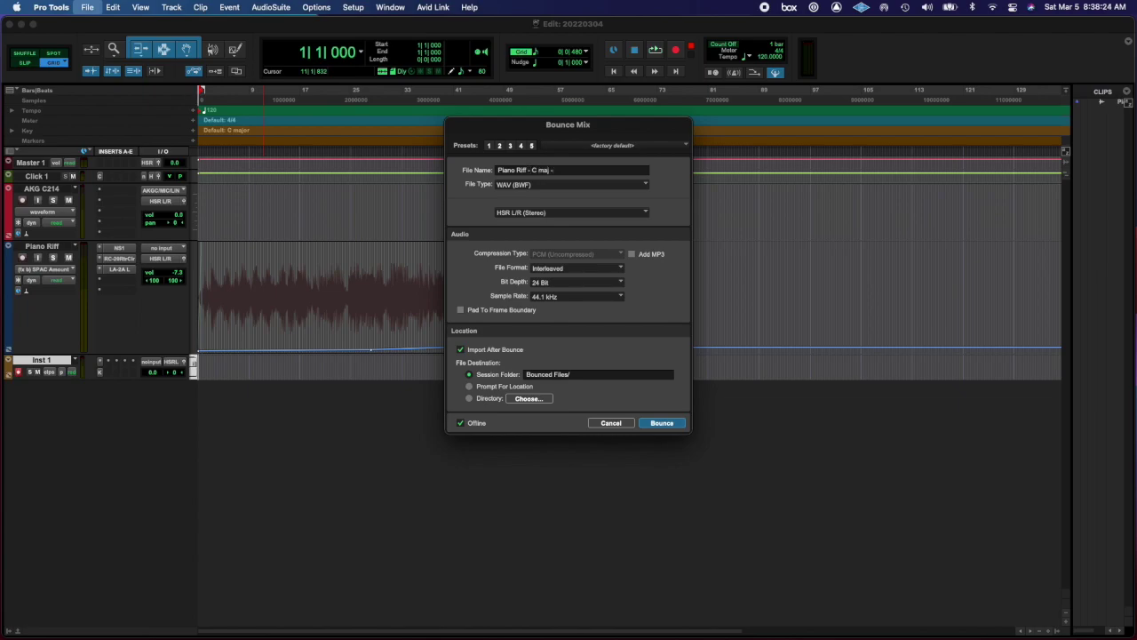
left_click(669, 275)
left_click(460, 309)
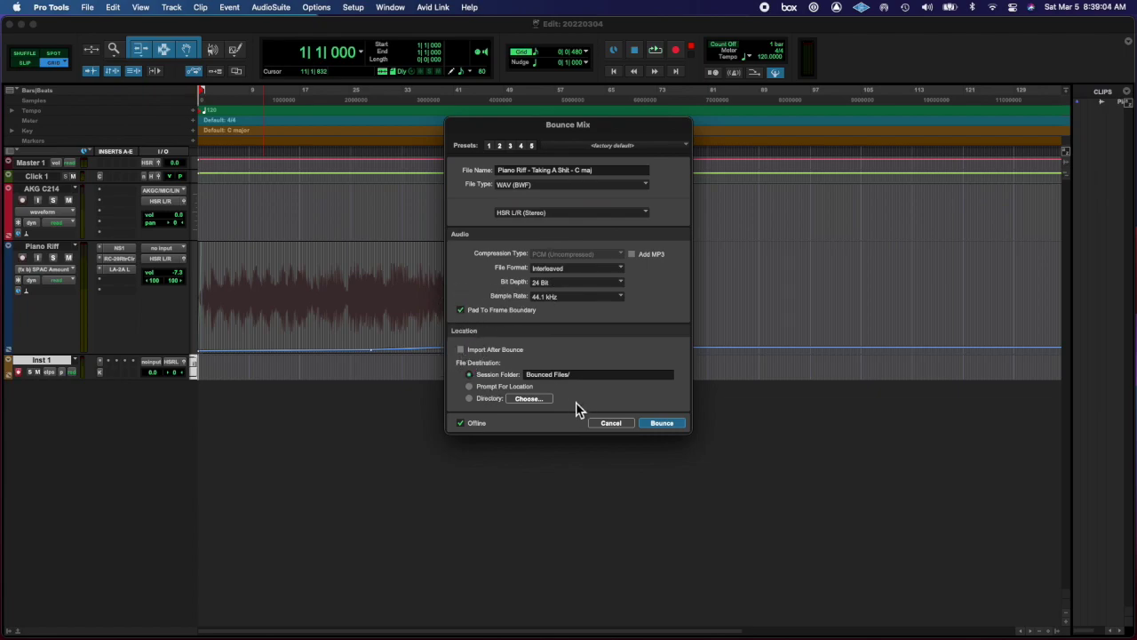
left_click(669, 425)
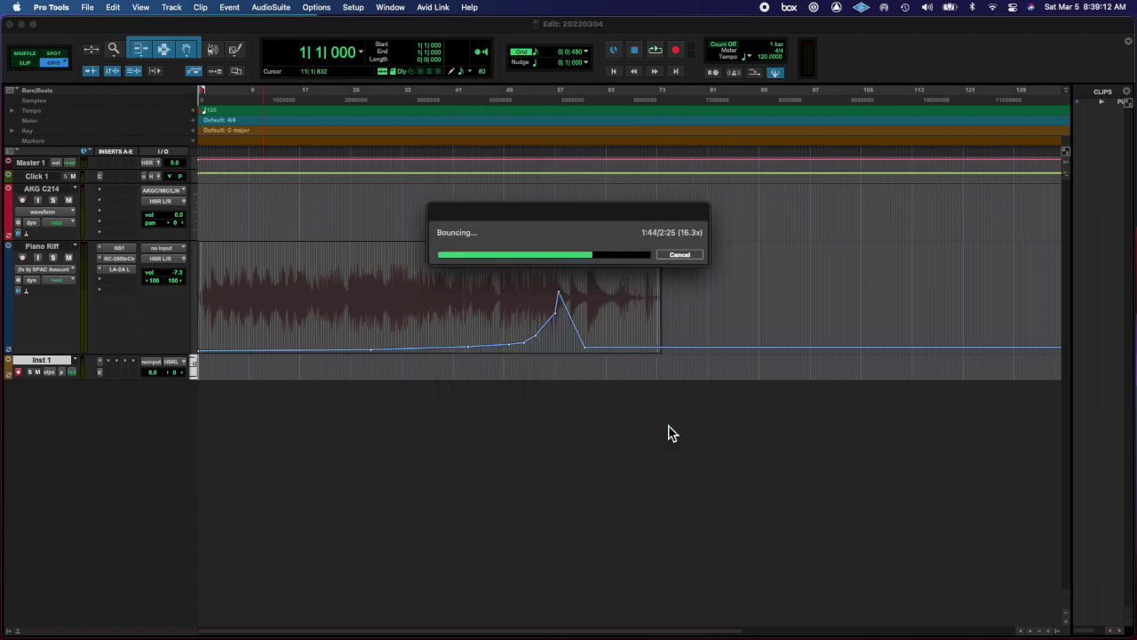